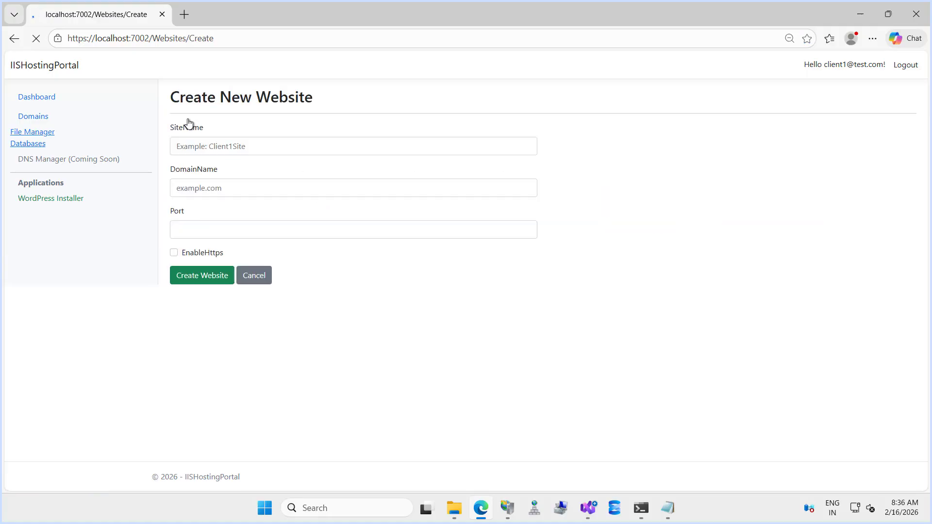
- Create a website with site name tj, domain name techijack.net and port 80
left_click(198, 149)
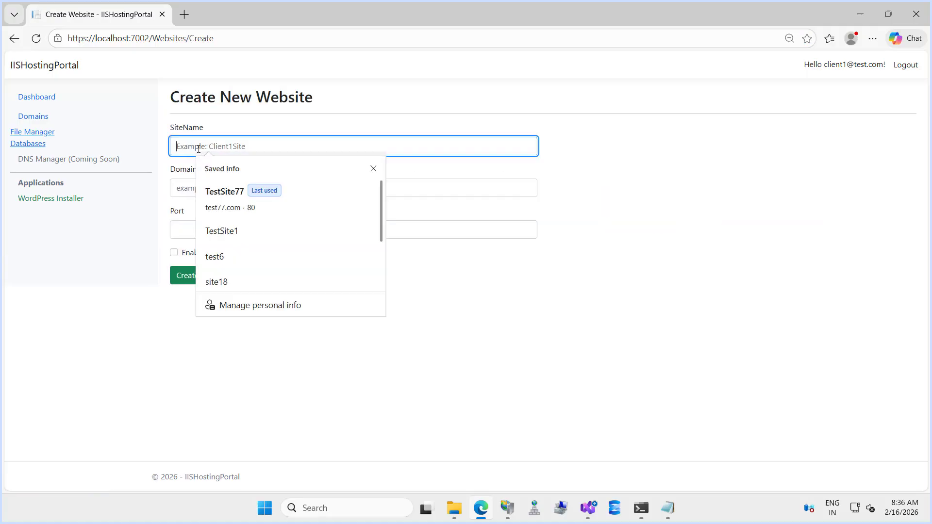
type("tj")
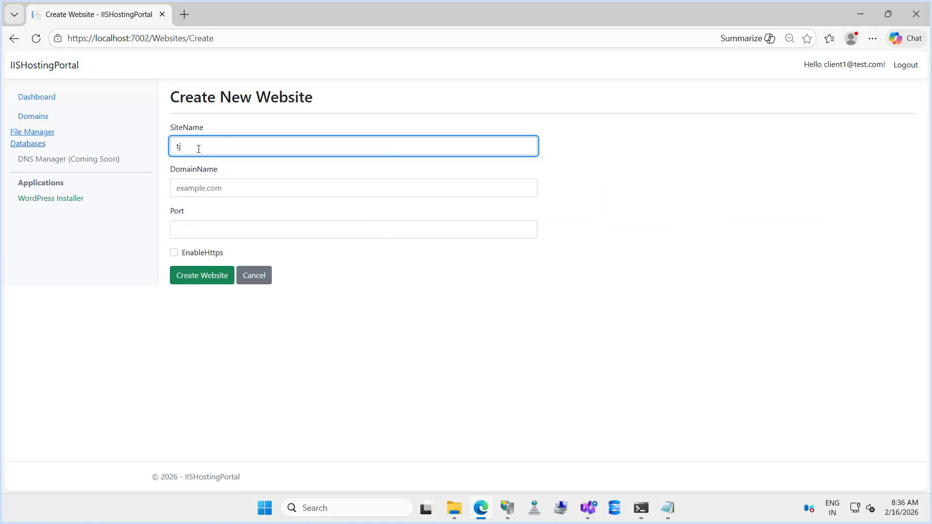
key("Tab")
type("techi")
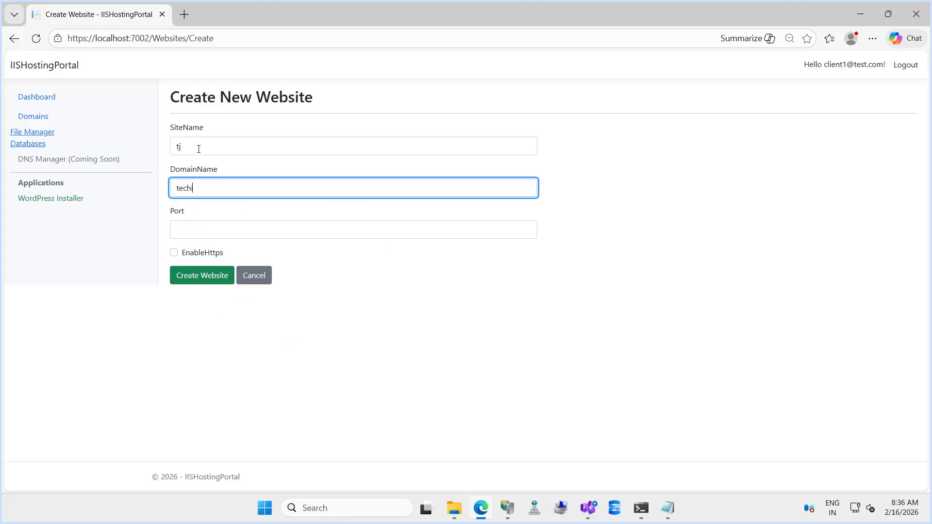
type("jack.net")
key("Tab")
type("80")
left_click(202, 275)
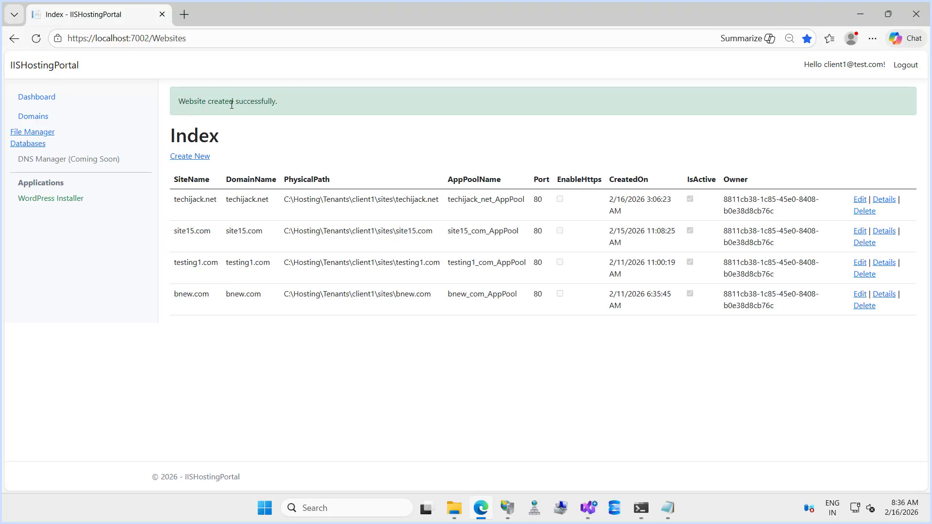
- Switch to DNS Manager, refresh the forward lookup zones and inspect the techijack.net zone's records
left_click(538, 516)
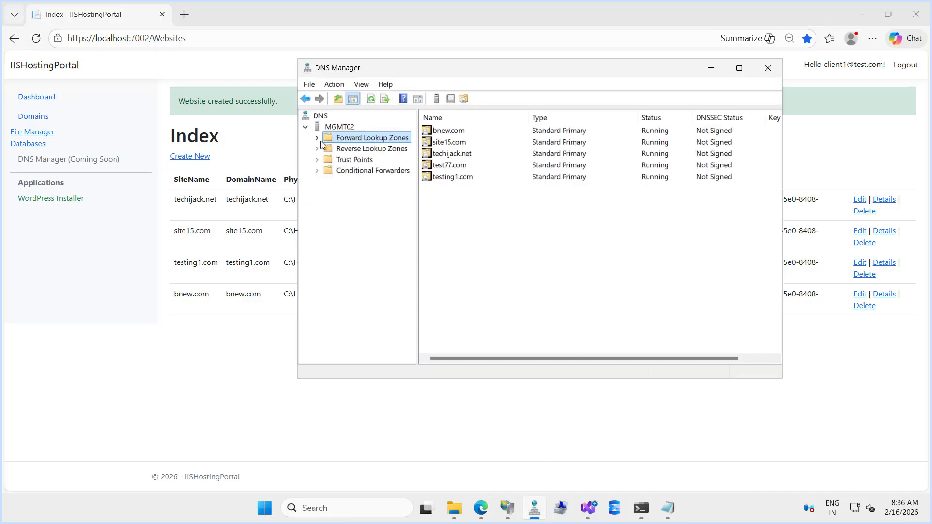
right_click(326, 136)
left_click(349, 181)
left_click(317, 138)
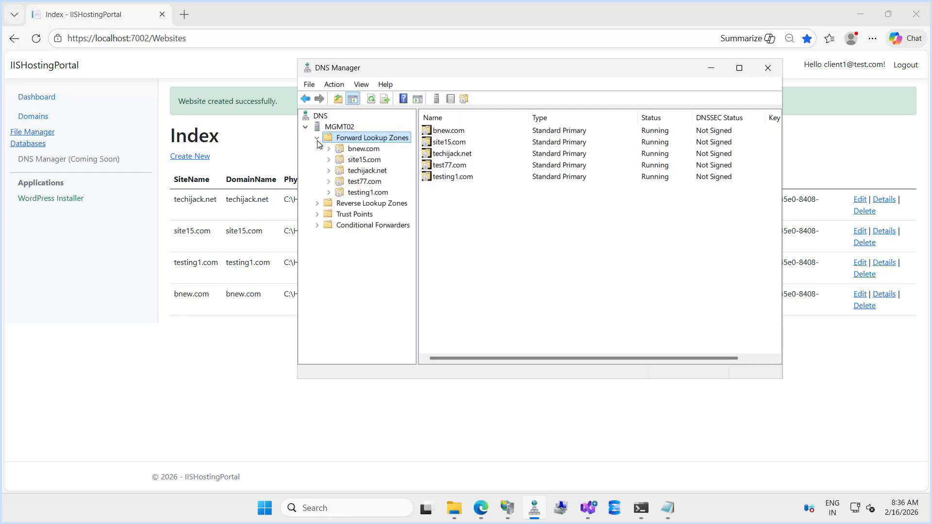
left_click(365, 181)
left_click(368, 171)
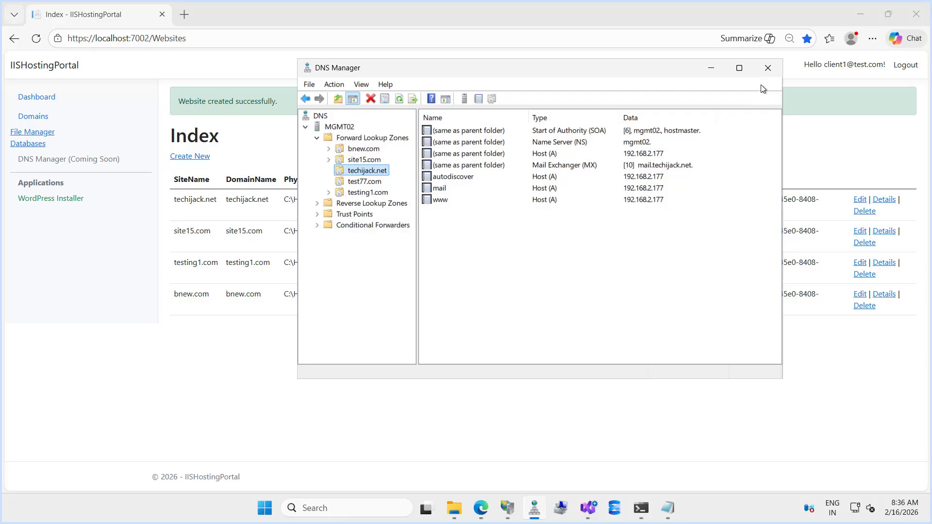
left_click(767, 68)
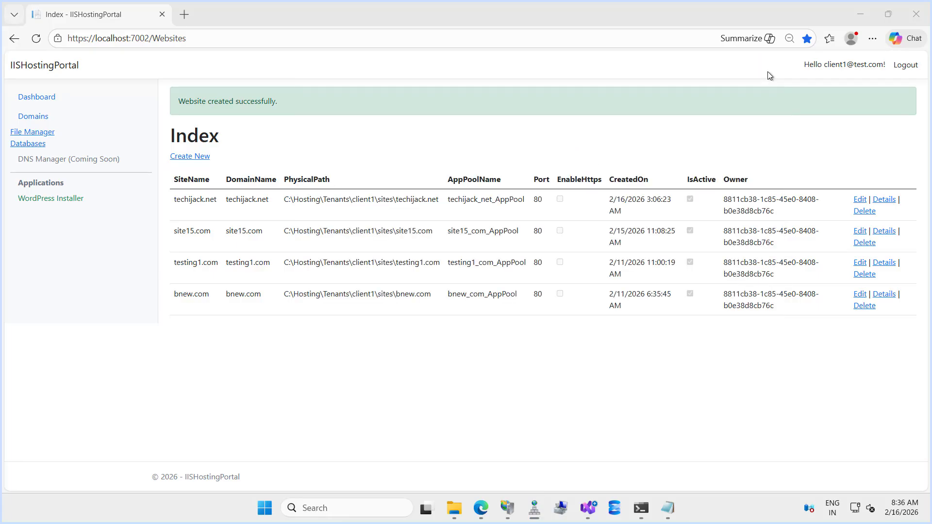
- Switch to IIS Manager, refresh the Sites list and browse the techijack.net site on port 80
left_click(508, 510)
right_click(40, 119)
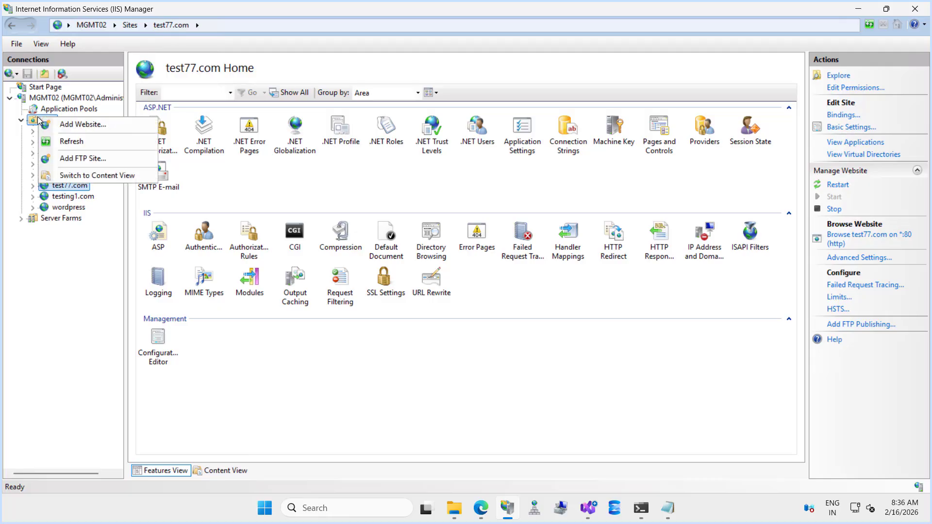
left_click(62, 142)
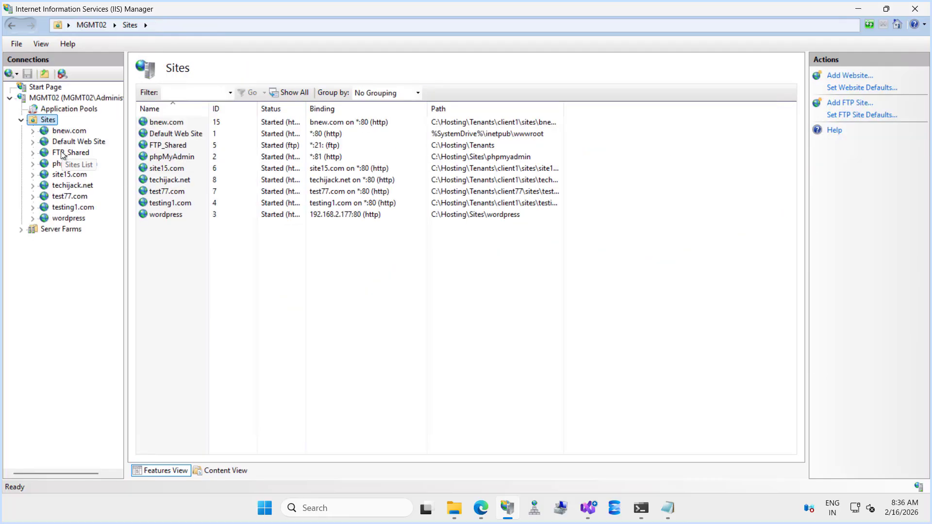
left_click(63, 207)
left_click(68, 185)
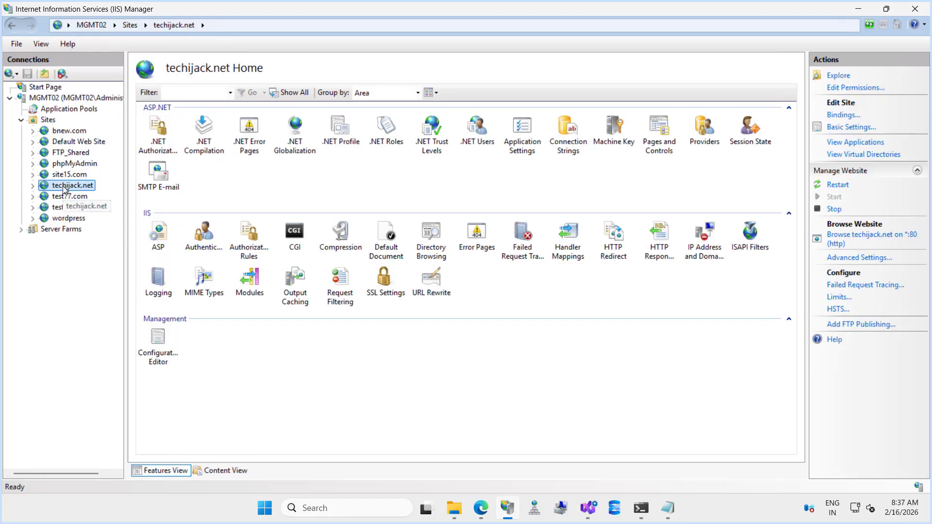
left_click(835, 242)
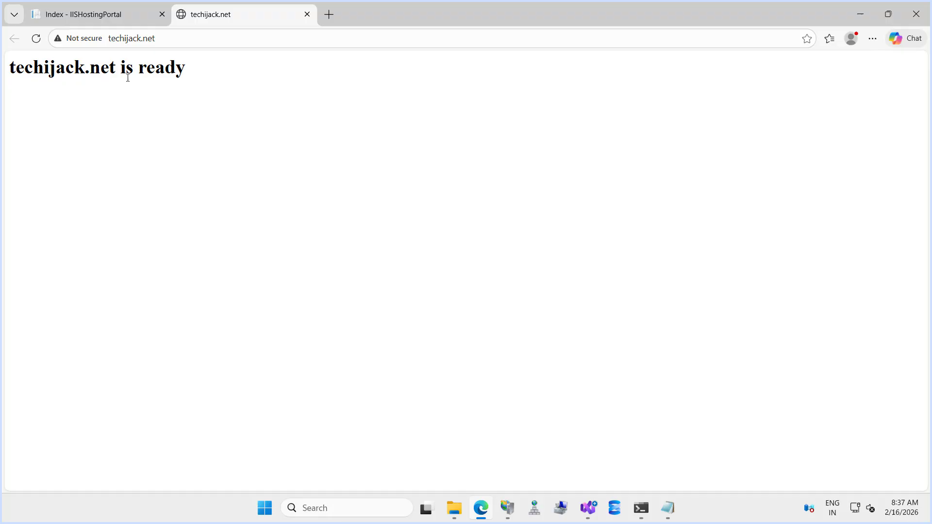
left_click(307, 14)
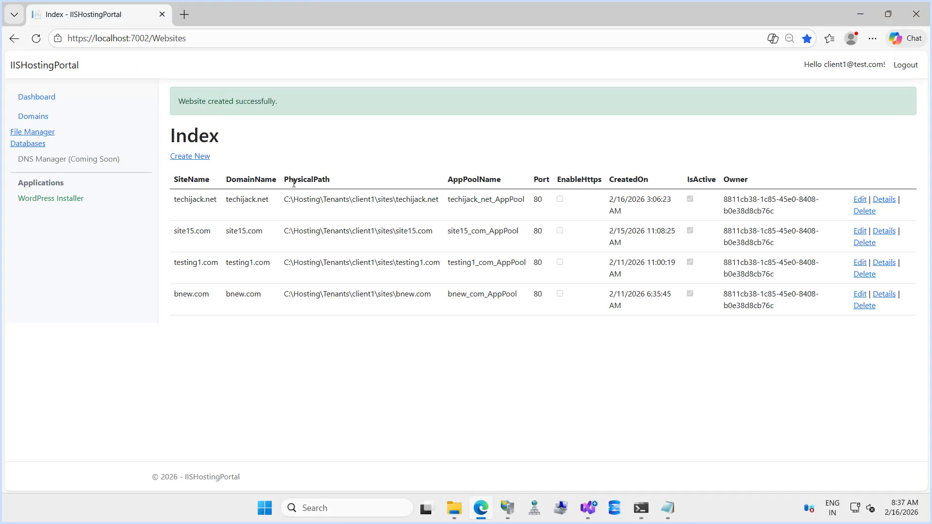
- Open the portal's file manager for techijack.net and delete index.html
left_click(35, 132)
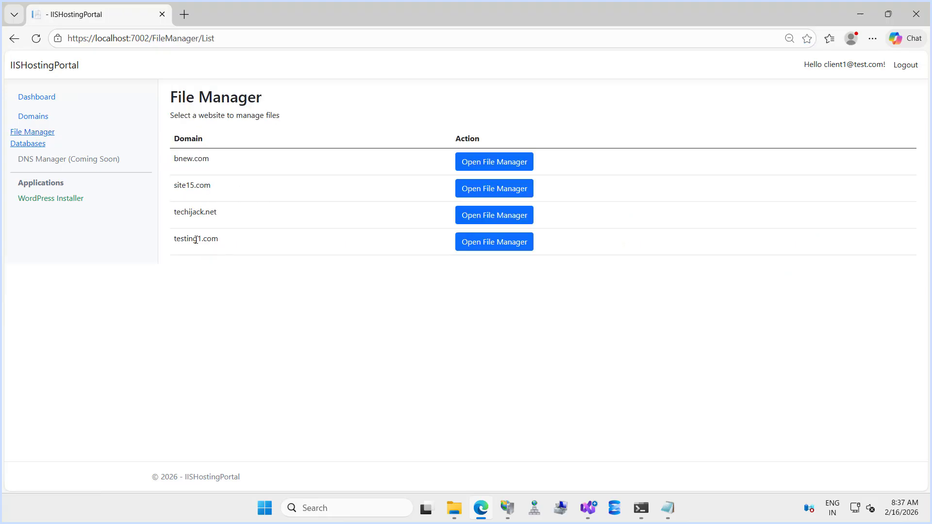
left_click(471, 222)
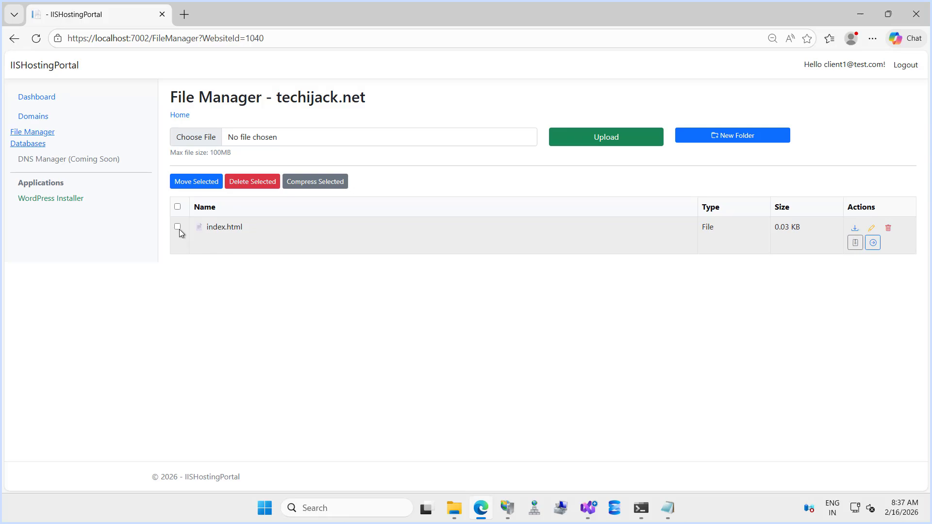
left_click(253, 182)
key("Return")
- Upload tjack.zip from the Versions of app folder to the techijack.net site
left_click(598, 138)
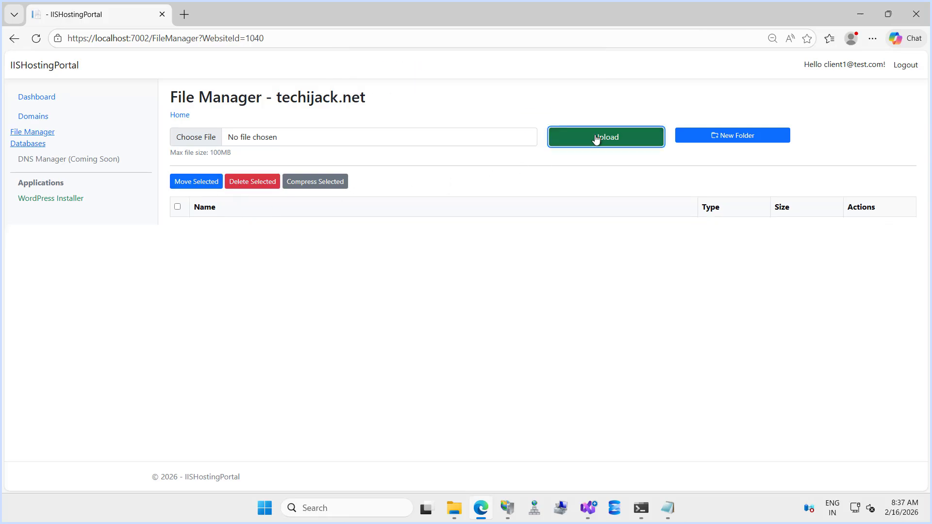
left_click(249, 139)
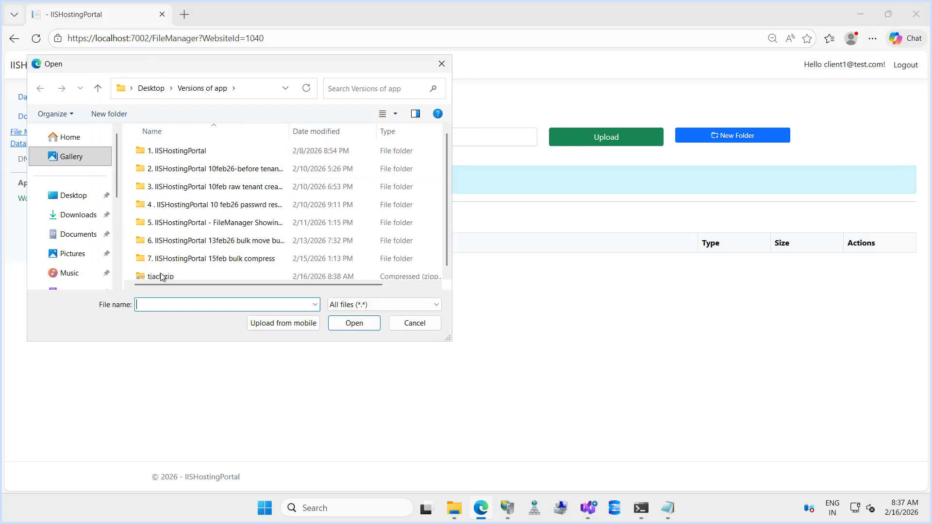
double_click(157, 276)
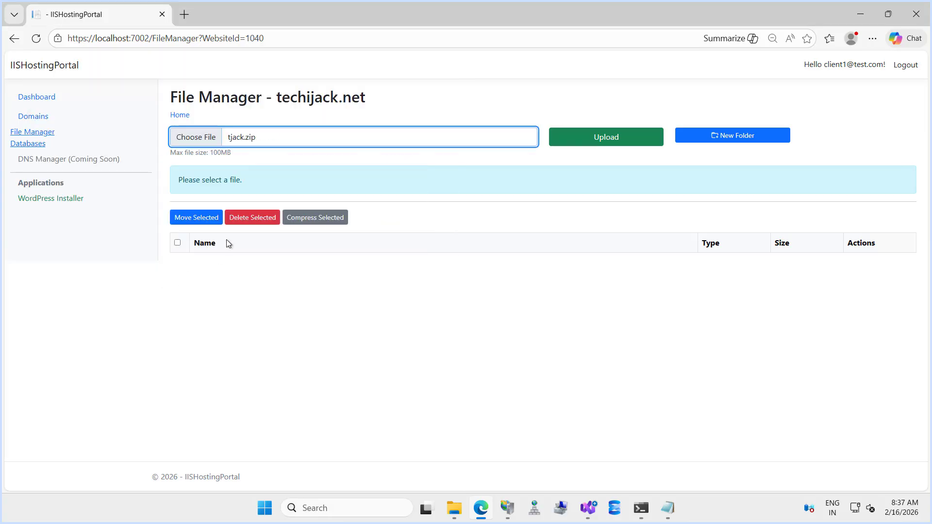
left_click(597, 142)
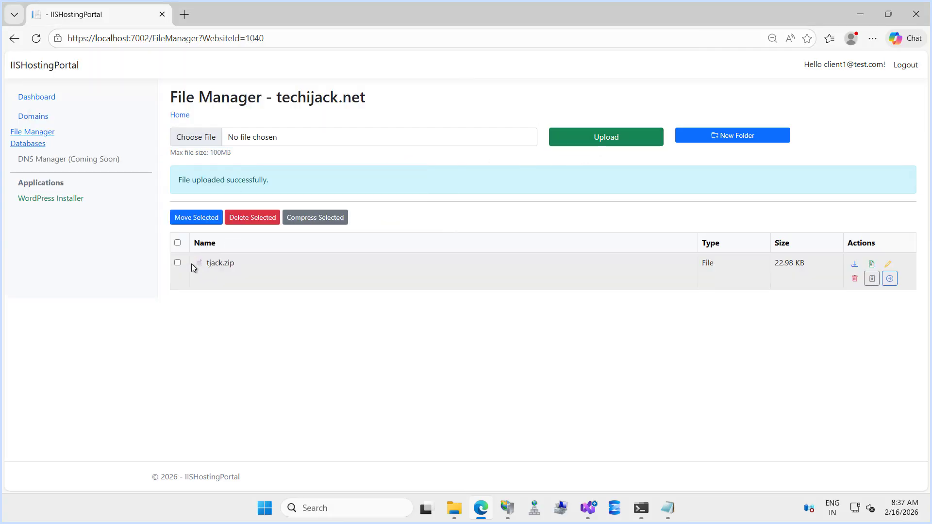
- Extract tjack.zip in the techijack.net site's root folder and look through the extracted files
left_click(872, 265)
left_click(561, 300)
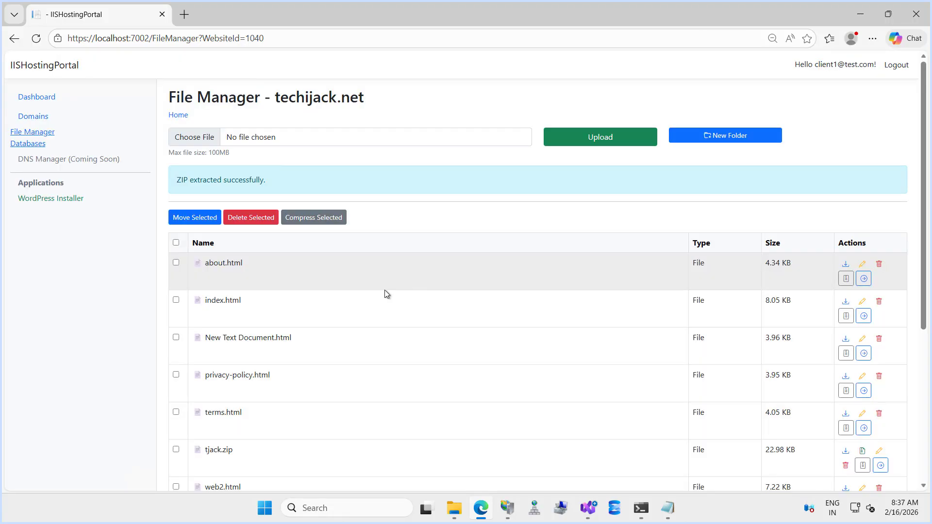
scroll(384, 291, "down", 5)
scroll(386, 293, "up", 10)
- Switch to IIS Manager and browse techijack.net on port 80 to check the uploaded home page
key("alt+Tab")
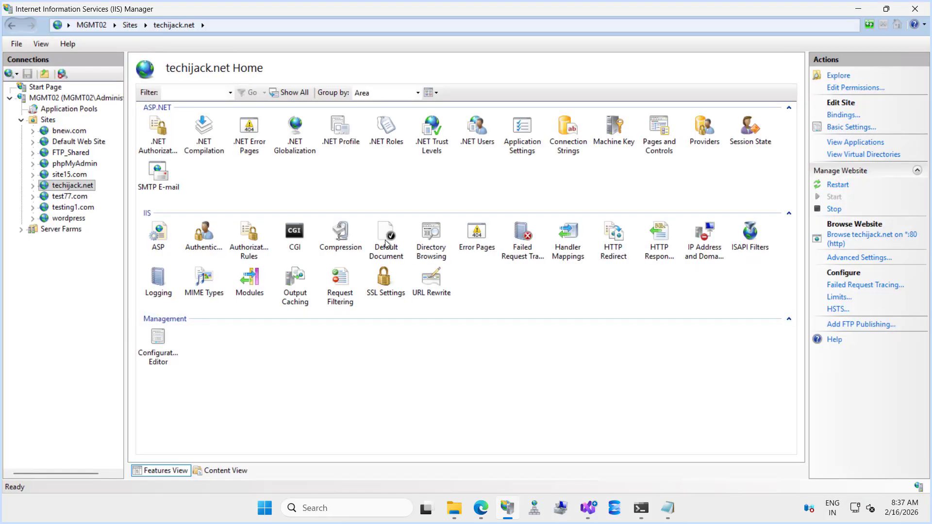
left_click(839, 242)
left_click_drag(112, 40, 160, 47)
scroll(442, 272, "down", 5)
scroll(569, 261, "up", 5)
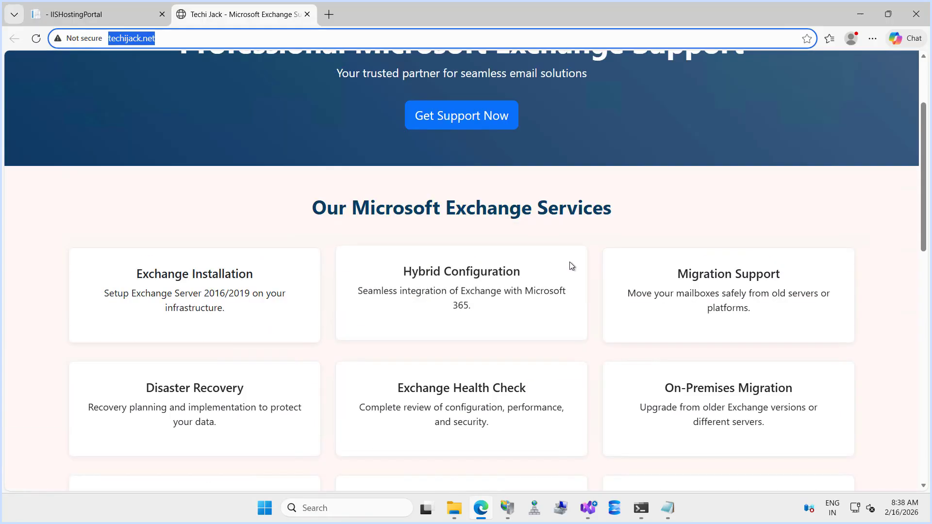
- Check the TechiJack site's navigation links and look through the services on its home page
left_click(689, 67)
left_click(713, 66)
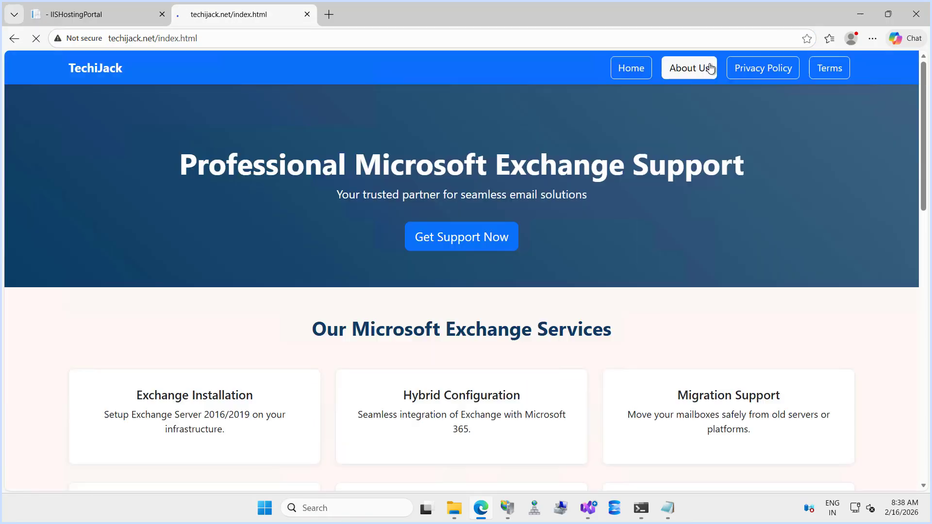
left_click(791, 68)
left_click(630, 92)
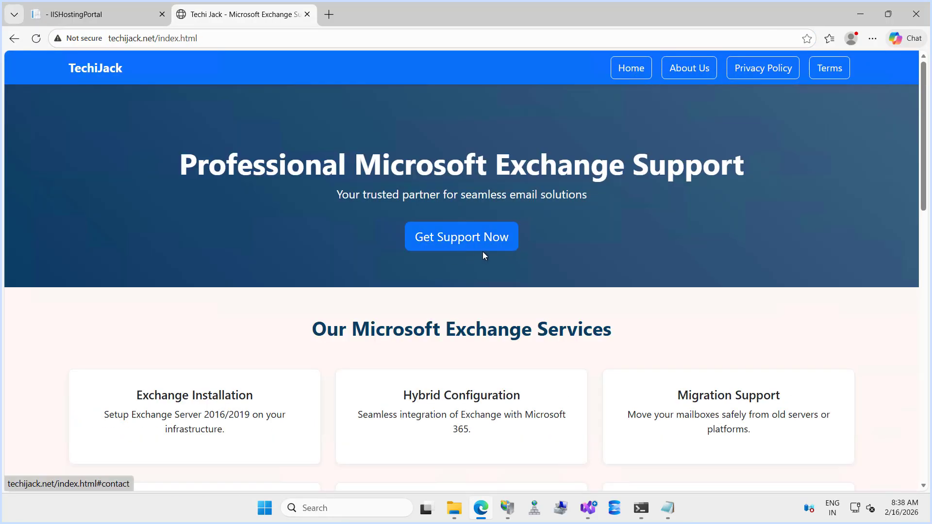
scroll(485, 262, "down", 6)
scroll(496, 270, "down", 4)
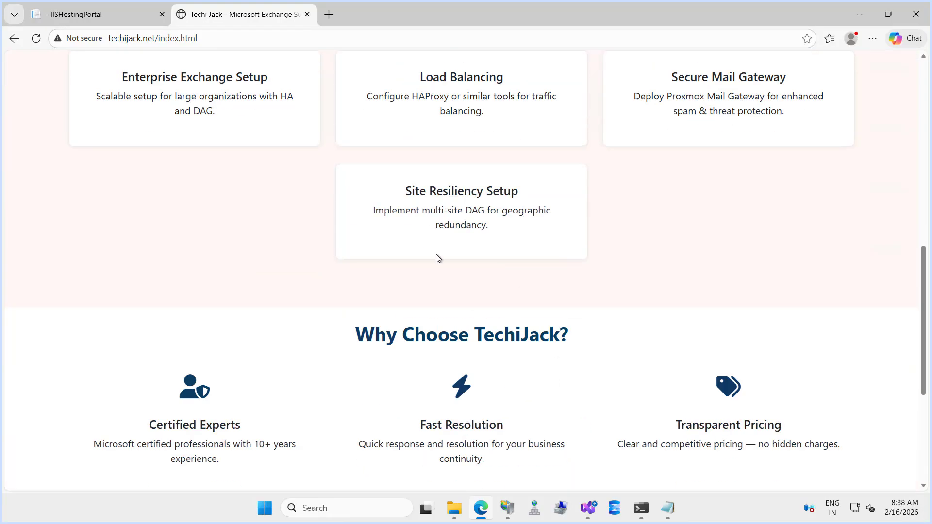
scroll(435, 254, "up", 10)
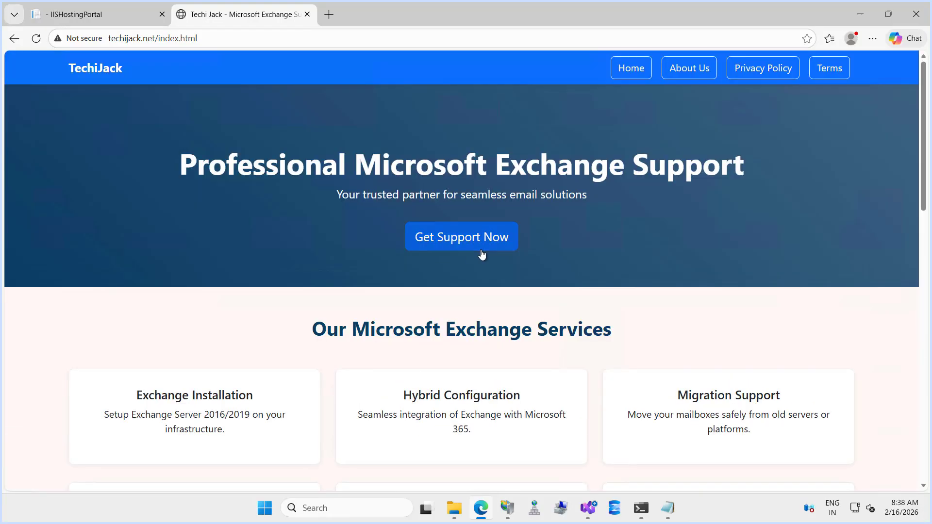
scroll(419, 317, "down", 5)
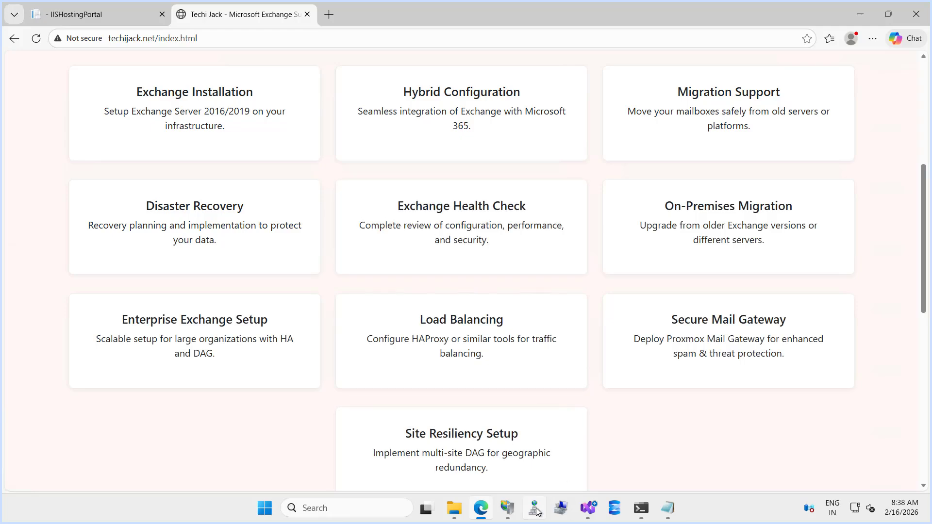
- Return to the hosting portal and install WordPress on the new domain abc.com, leaving the install path empty
left_click(97, 14)
left_click(45, 200)
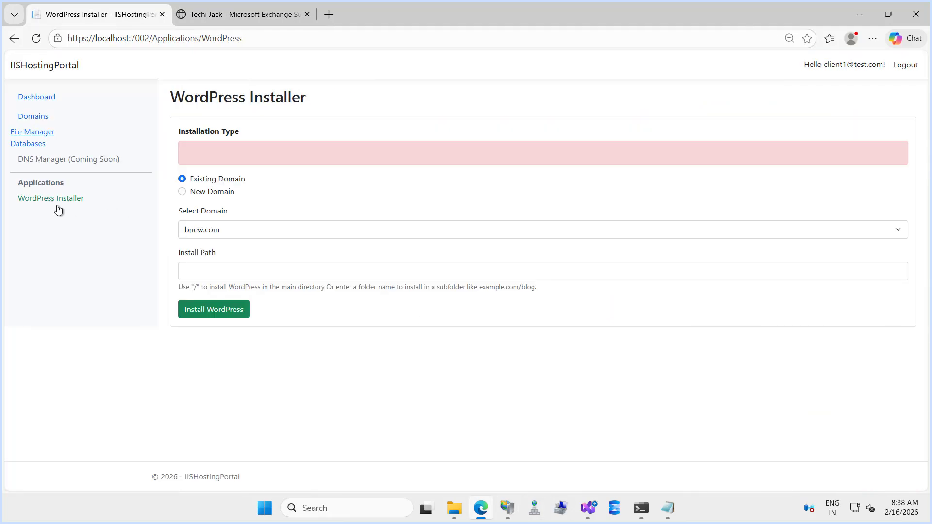
left_click(251, 234)
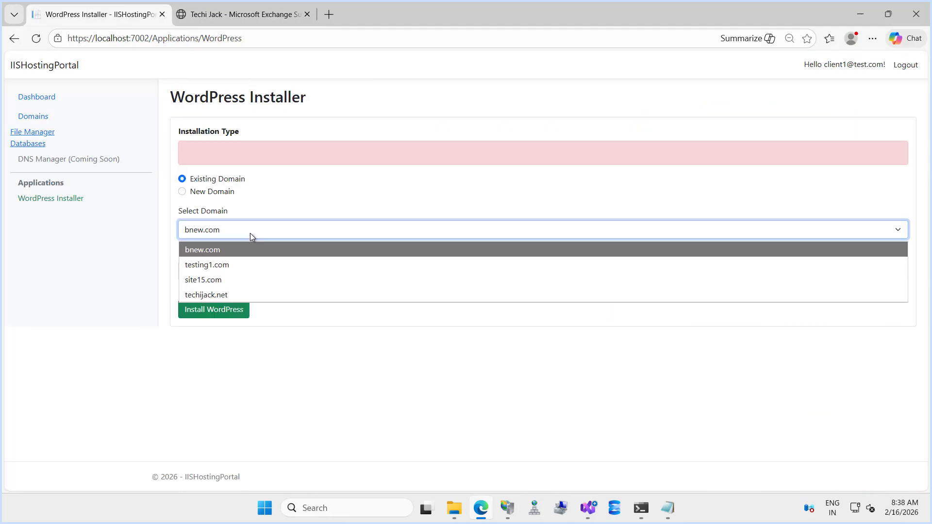
left_click(217, 281)
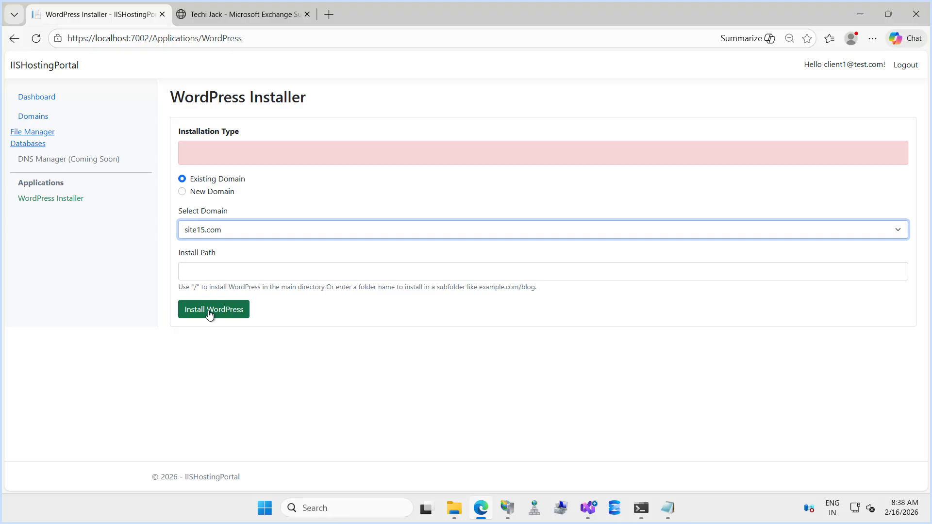
left_click(182, 192)
left_click(201, 229)
type("a")
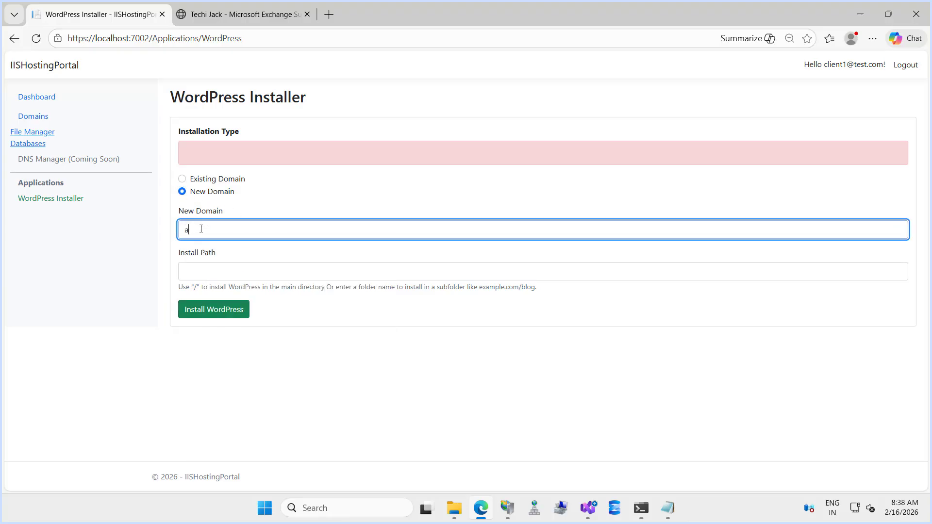
type("bc.com")
left_click(212, 310)
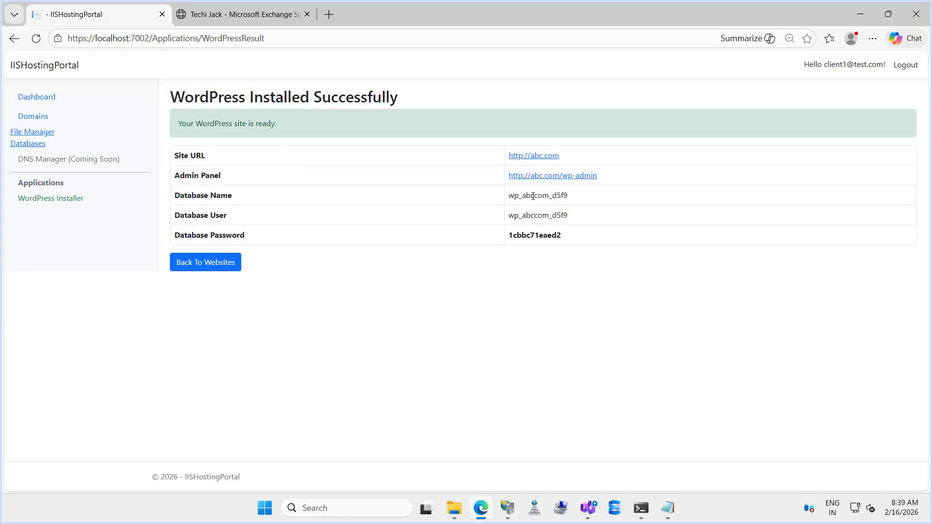
- Open the abc.com site in a new tab and inspect the abc.com zone's records in DNS Manager
right_click(532, 159)
left_click(555, 170)
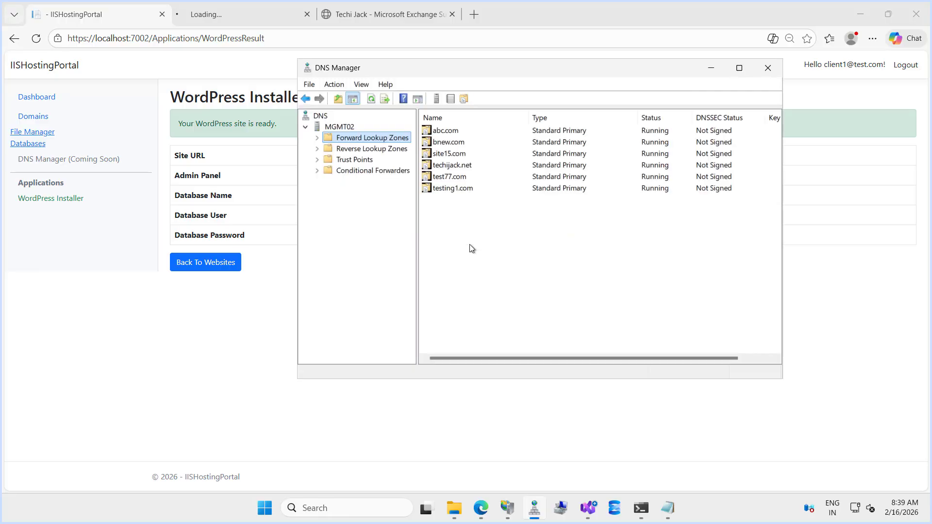
right_click(352, 138)
left_click(382, 184)
double_click(443, 132)
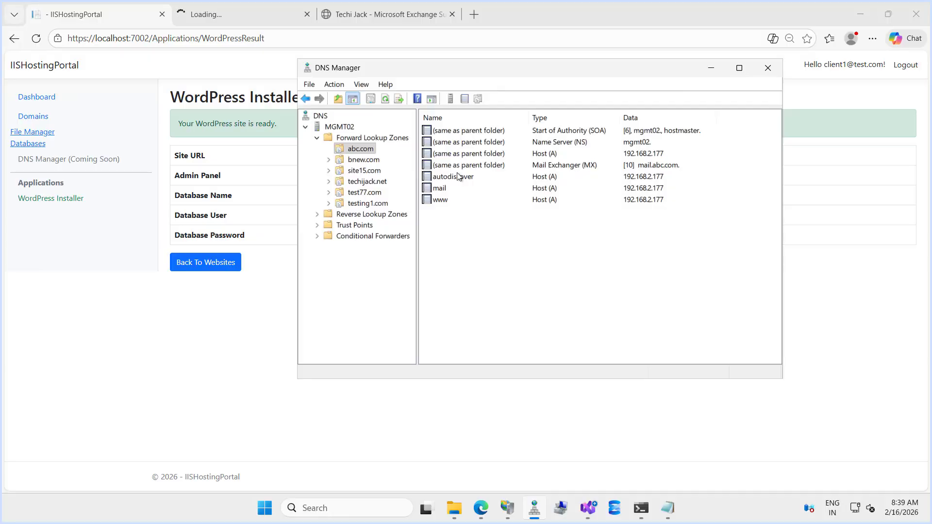
left_click(767, 67)
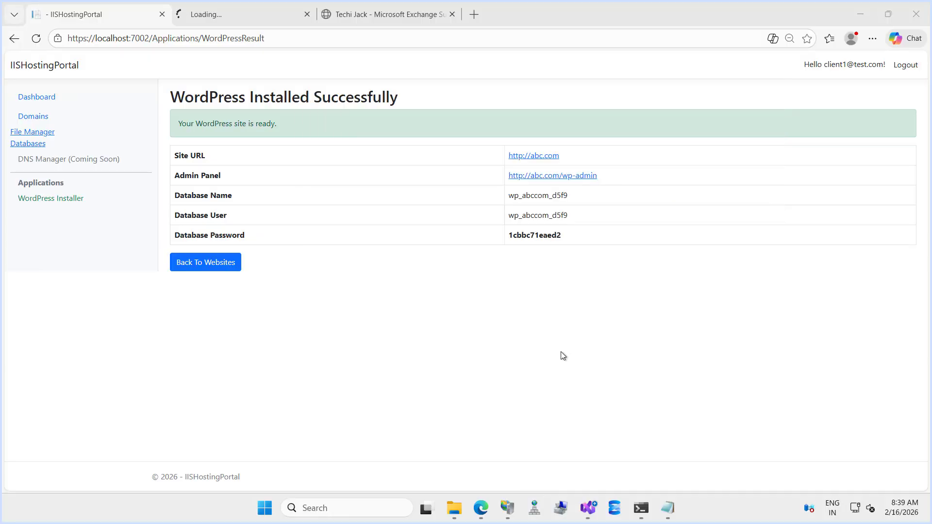
- Switch to IIS Manager, refresh the Sites list and open the new abc.com site to check that it was created
left_click(507, 508)
right_click(54, 120)
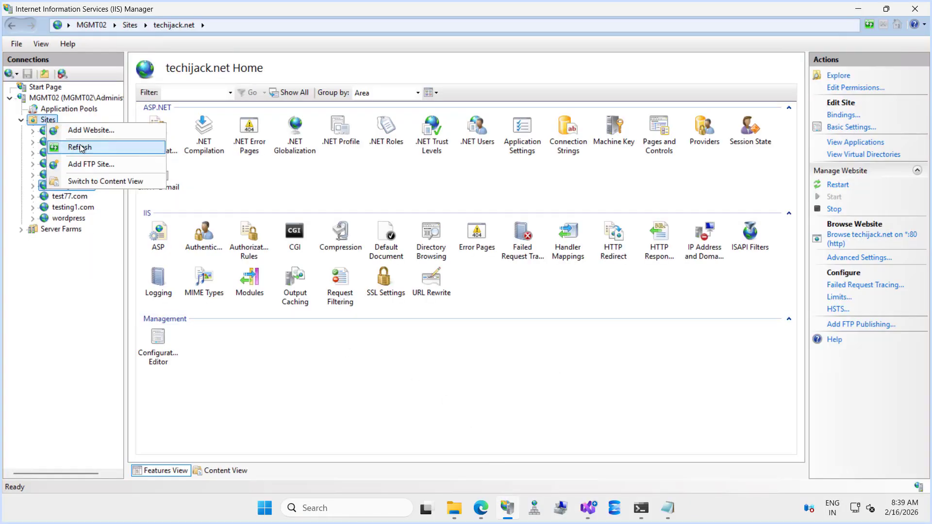
left_click(82, 148)
left_click(65, 131)
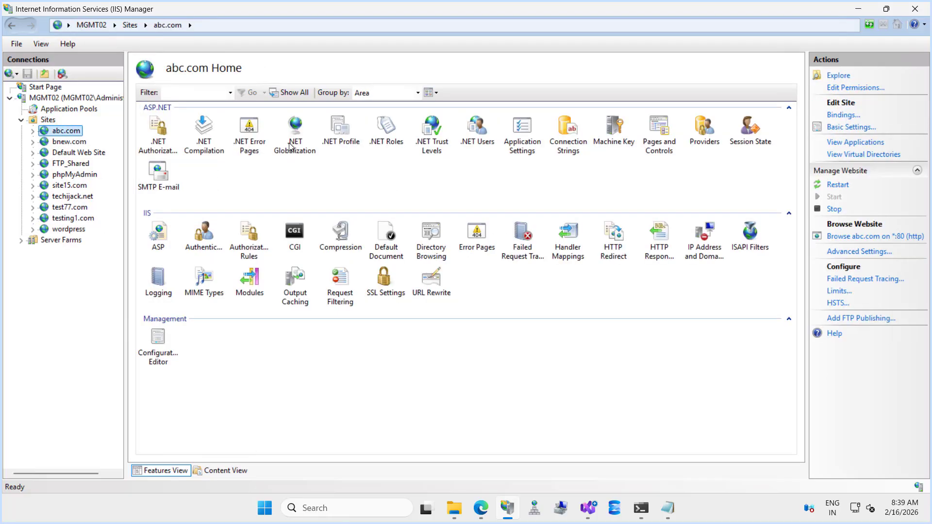
left_click(507, 508)
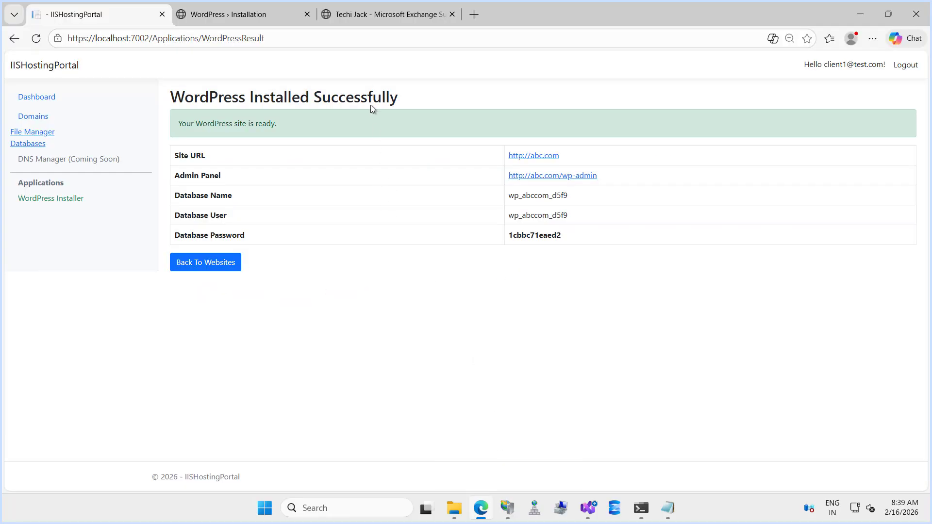
- Continue the abc.com WordPress setup in English (United States), review the site information form and return to the hosting portal
left_click(260, 15)
left_click(531, 442)
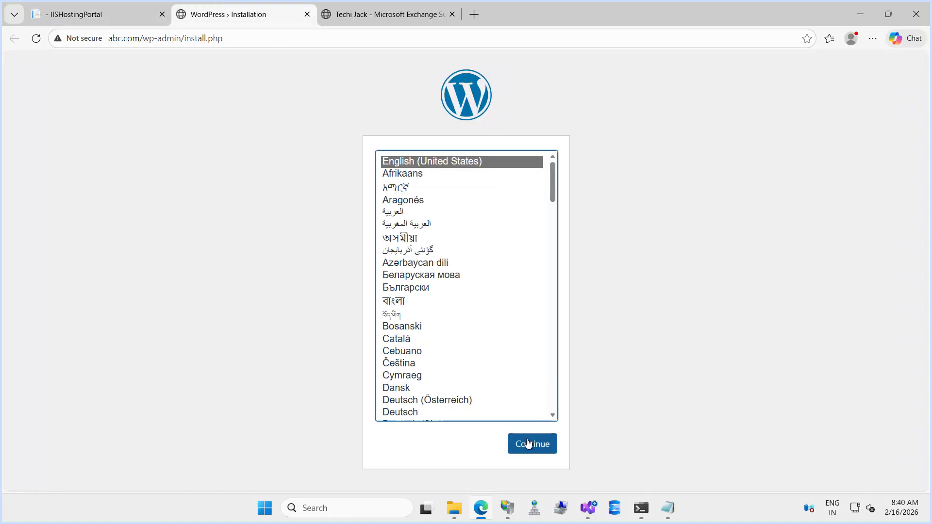
scroll(395, 229, "down", 2)
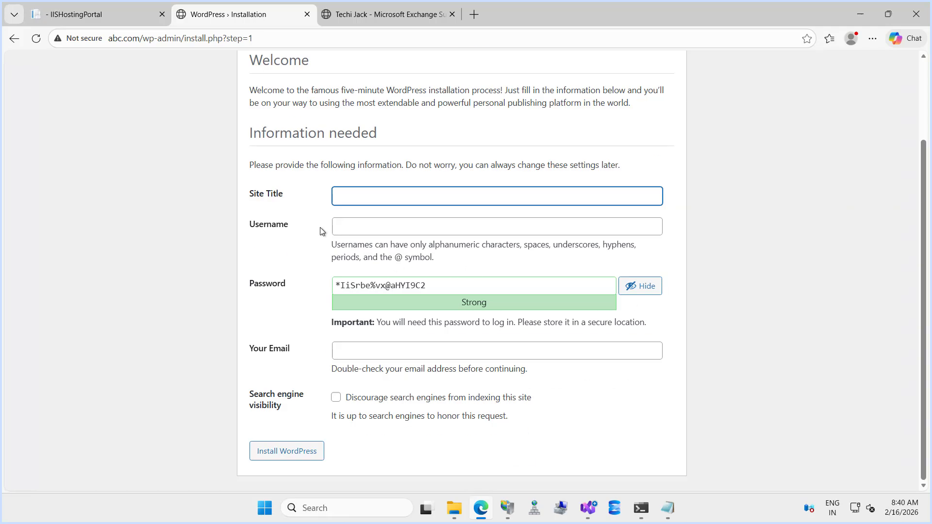
scroll(320, 231, "up", 3)
left_click(116, 15)
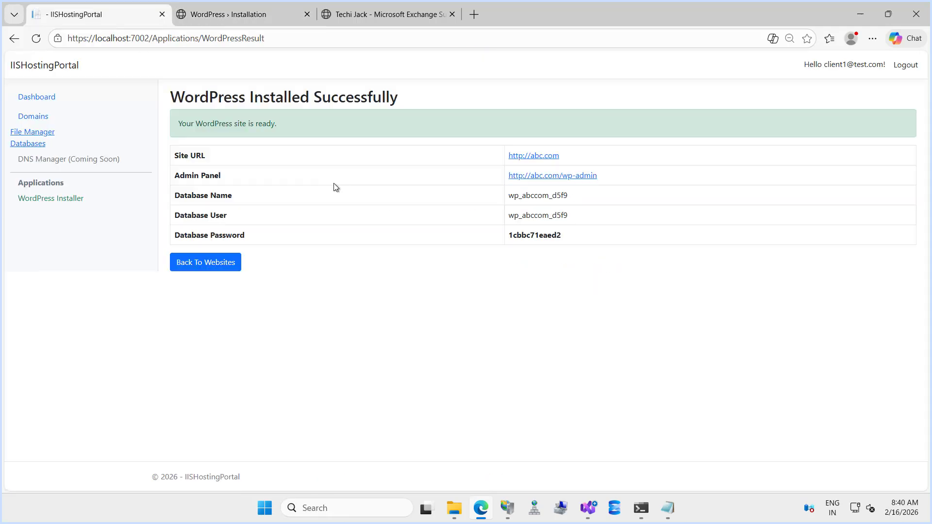